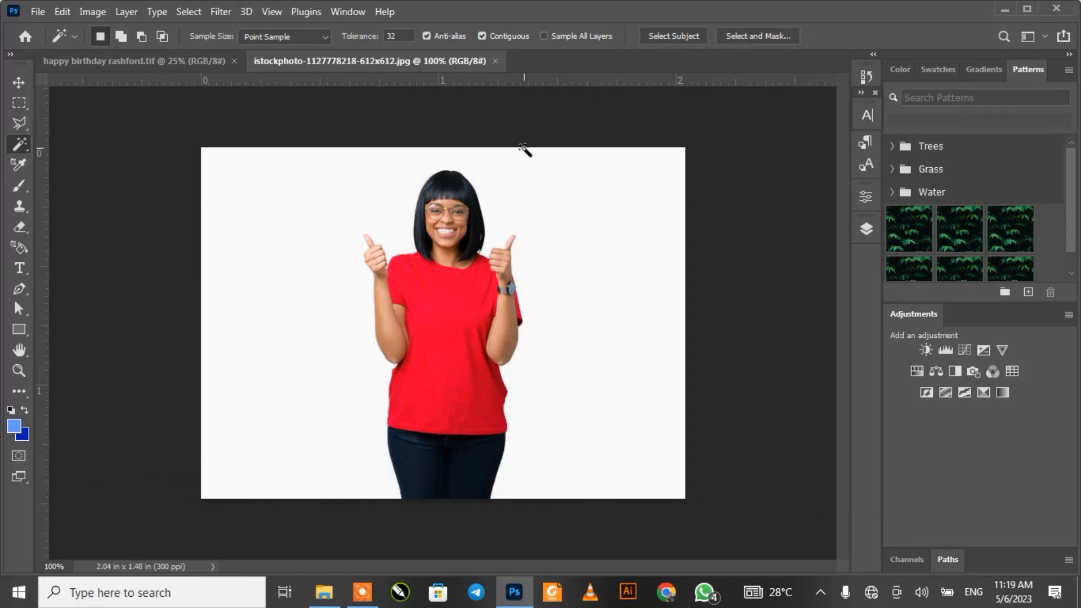
Step: Unlock the Background layer of the woman's photo so it becomes a regular editable layer
left_click(19, 83)
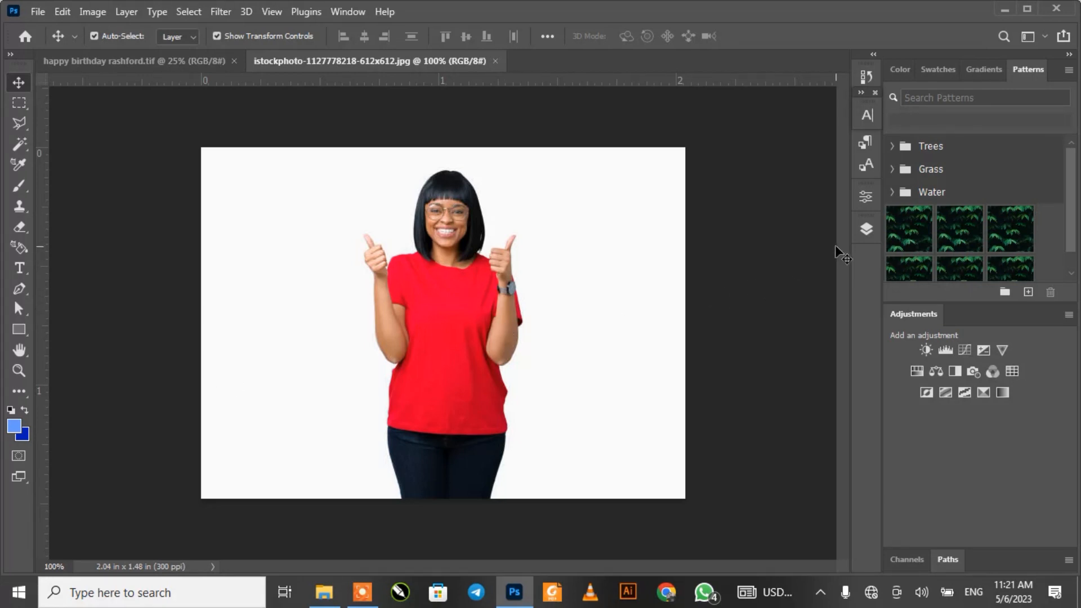
left_click(865, 229)
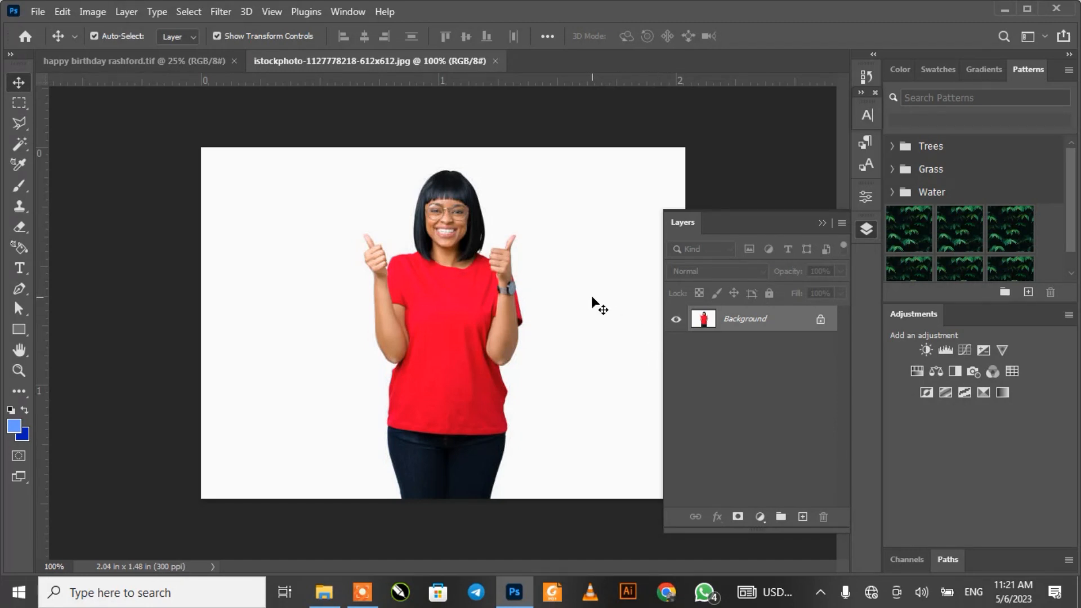
left_click(819, 321)
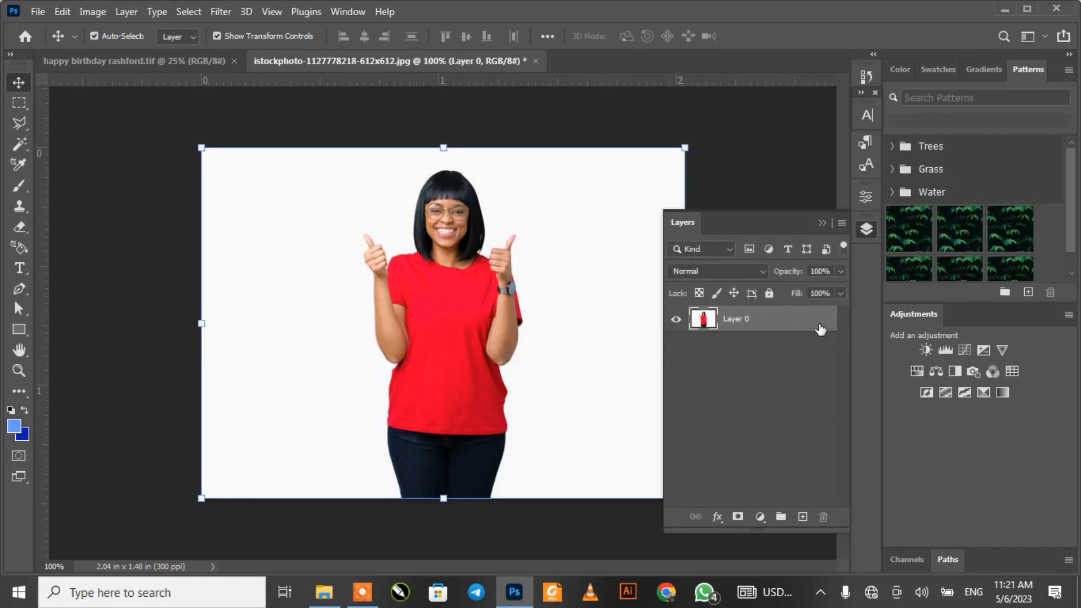
Step: Select the white backdrop around the woman with the Magic Wand, delete it and clear the selection
left_click(19, 144)
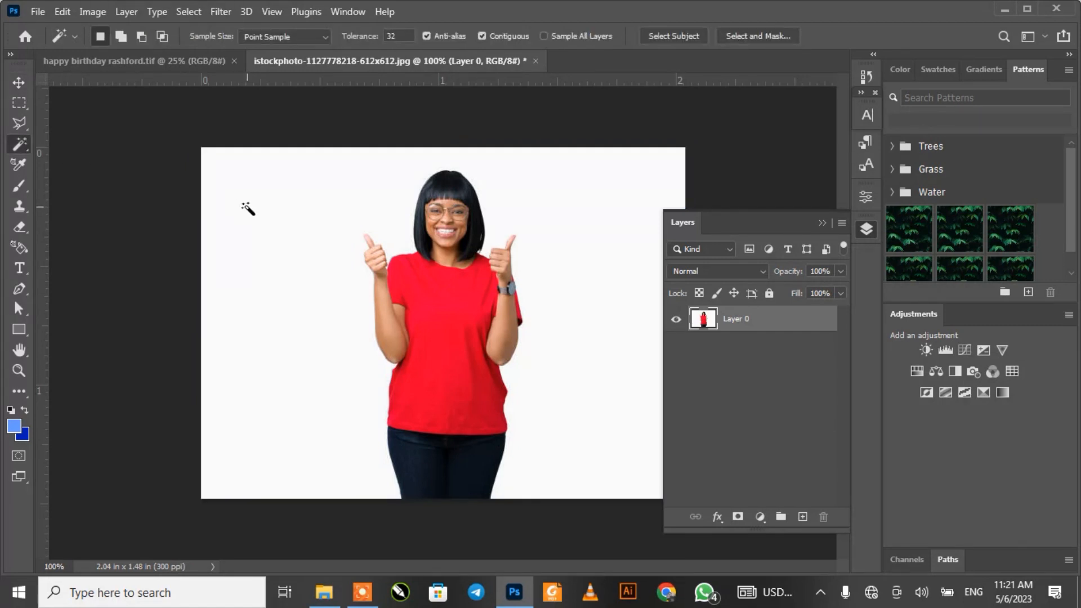
left_click(248, 207)
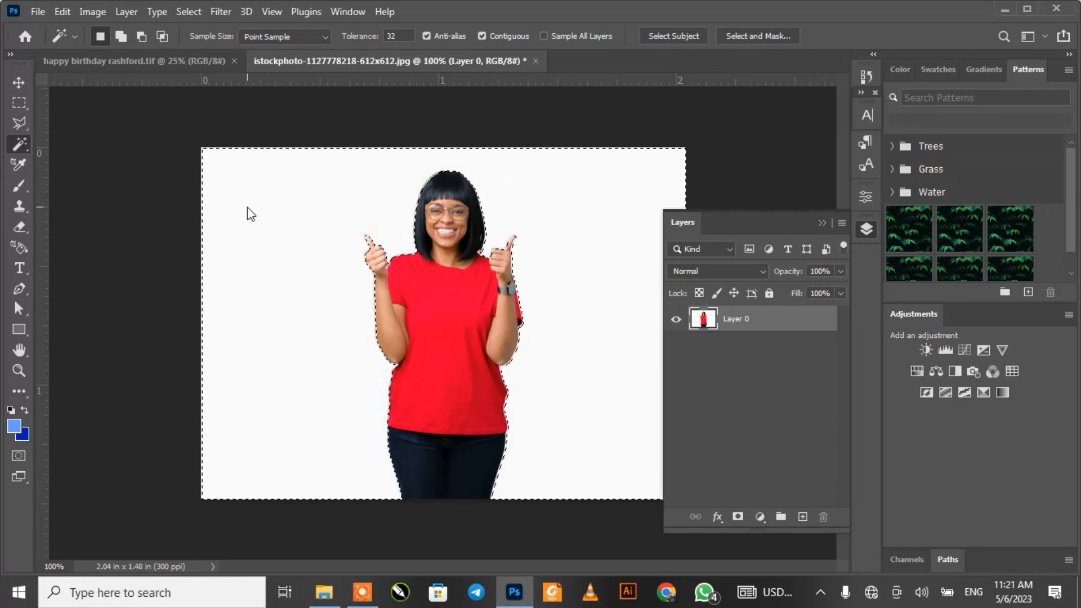
key("Delete")
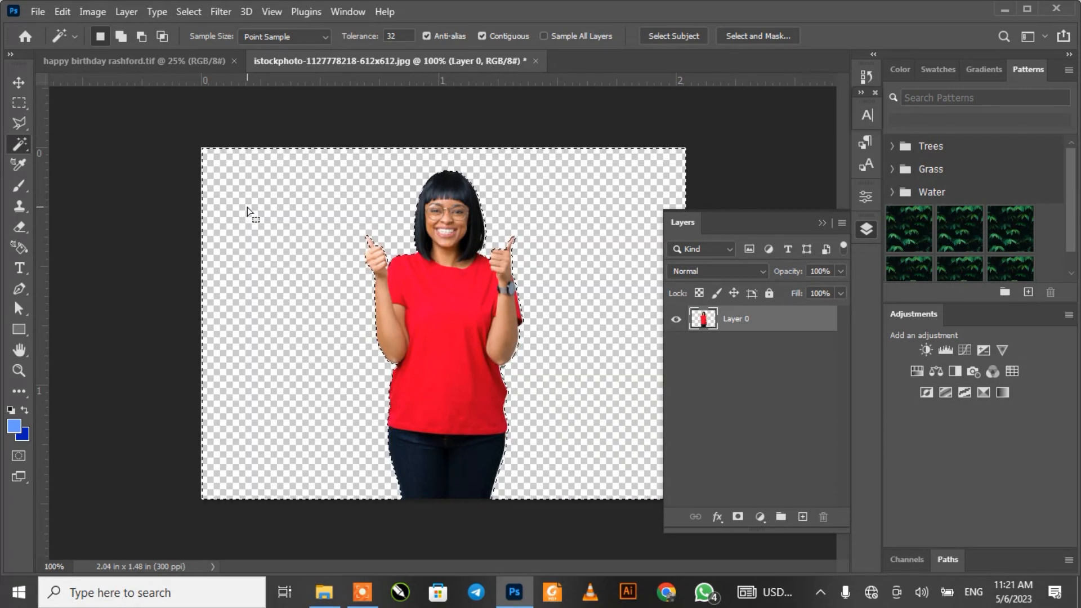
key("ctrl+d")
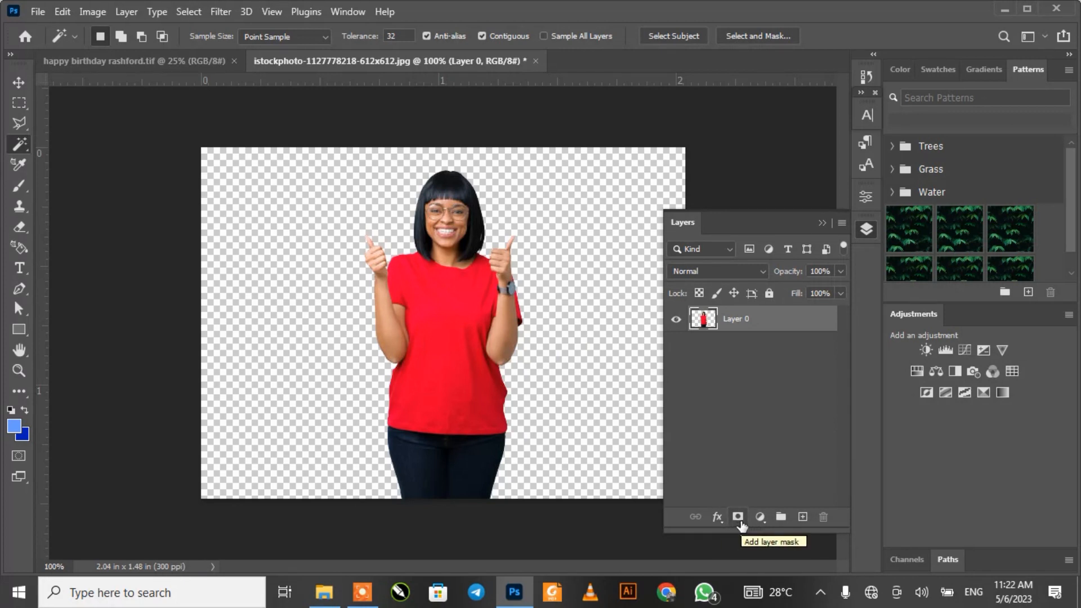
Step: Add a new empty layer above Layer 0 and toggle Layer 0's visibility off and on to compare the two layers
left_click(802, 517)
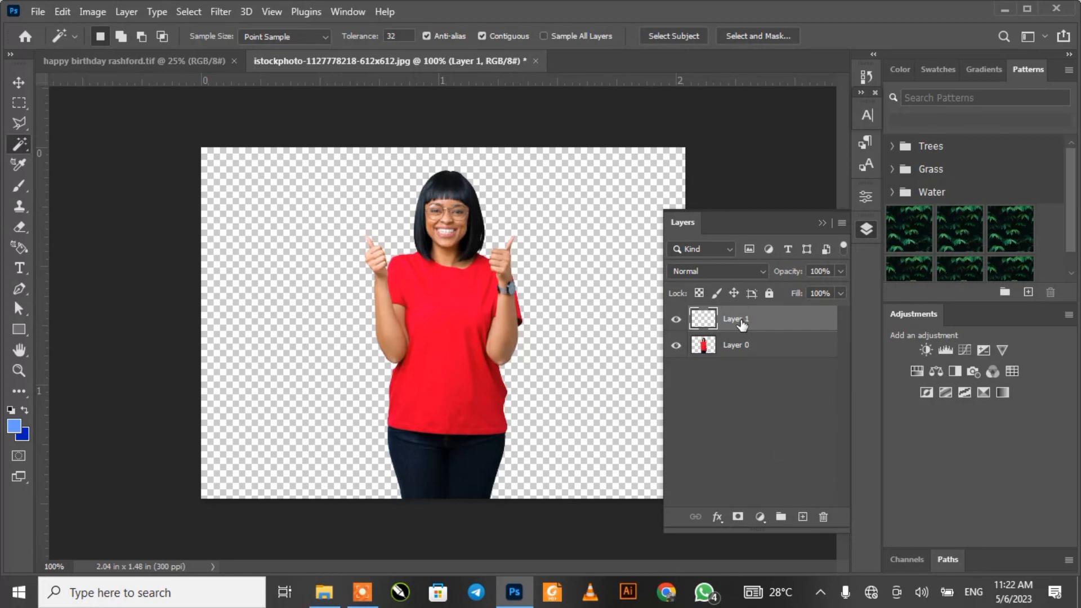
left_click(676, 346)
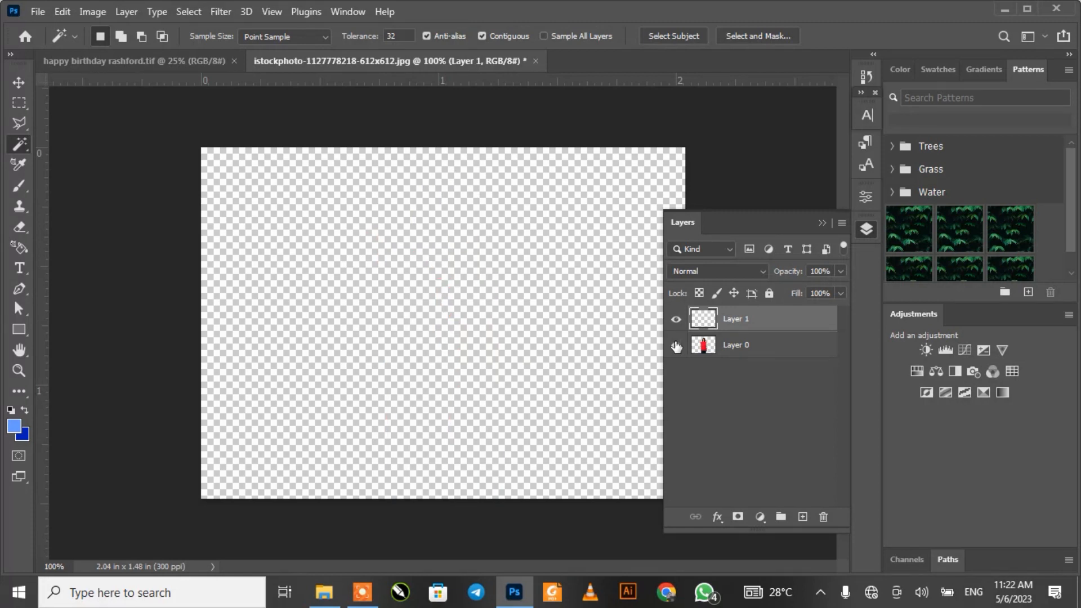
left_click(676, 346)
left_click(676, 346)
left_click(676, 345)
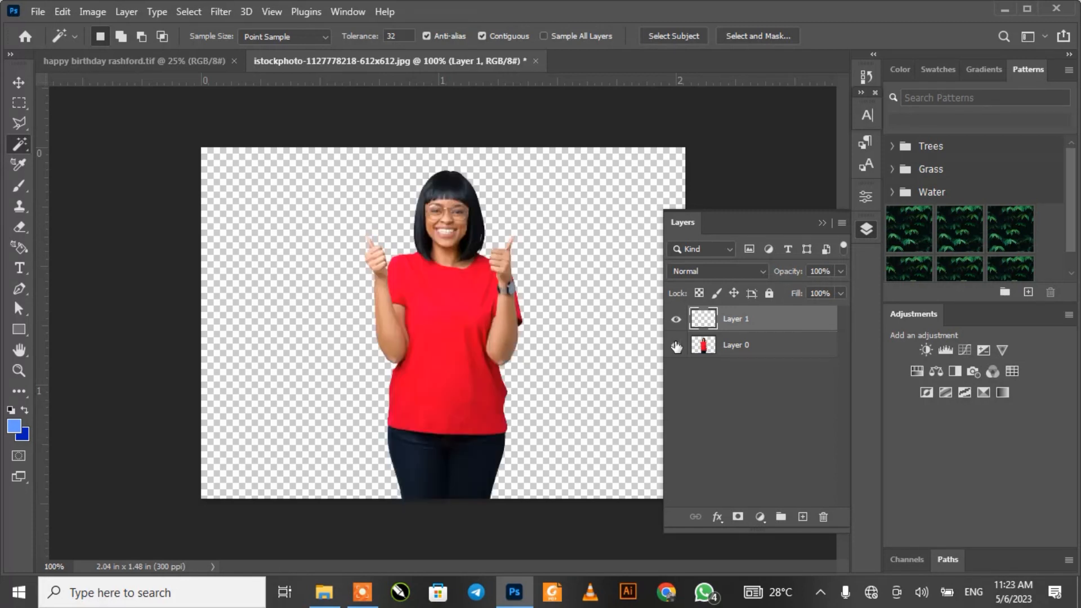
left_click(676, 345)
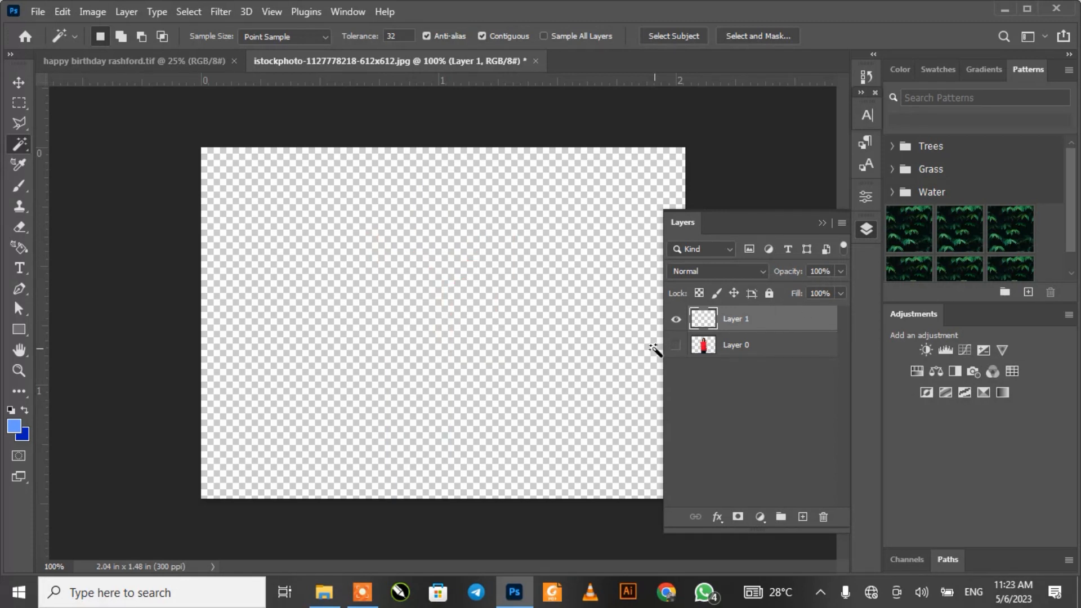
left_click(676, 345)
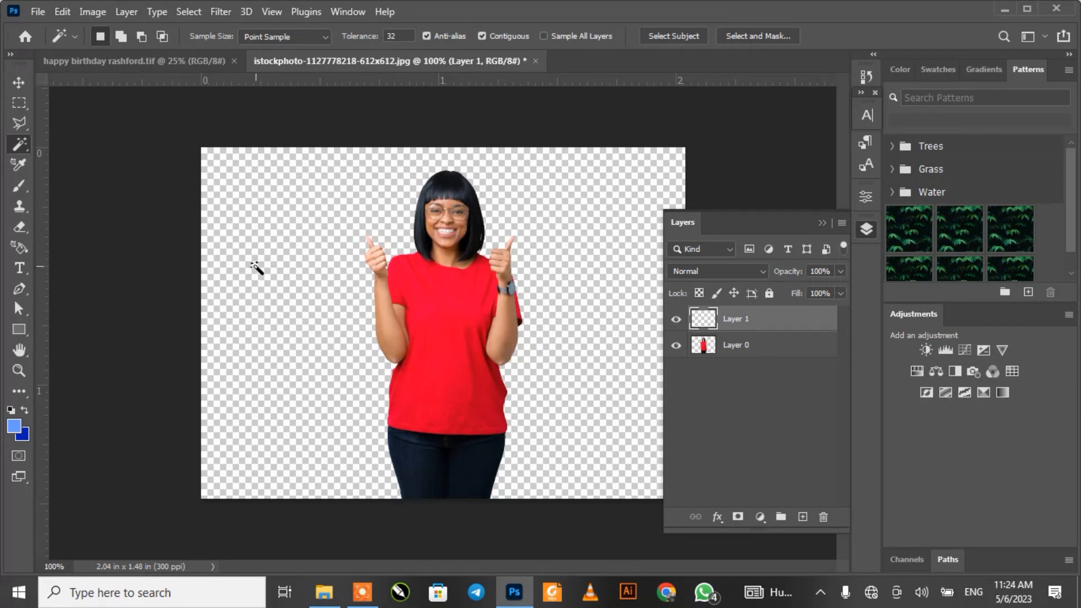
Step: Set the background color to bright yellow, f6ff00
left_click(27, 437)
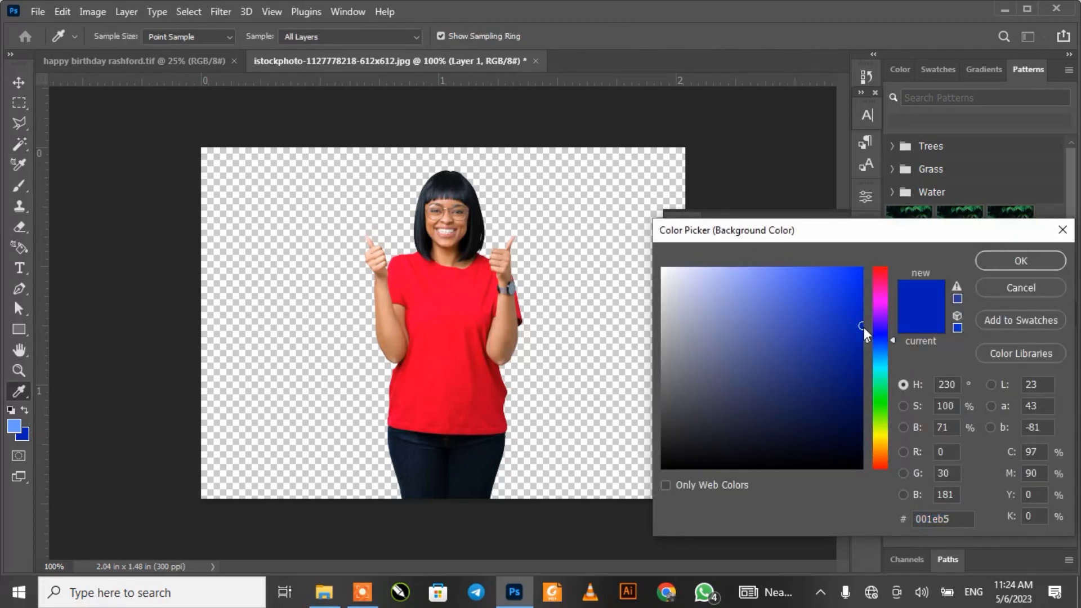
left_click_drag(869, 340, 872, 303)
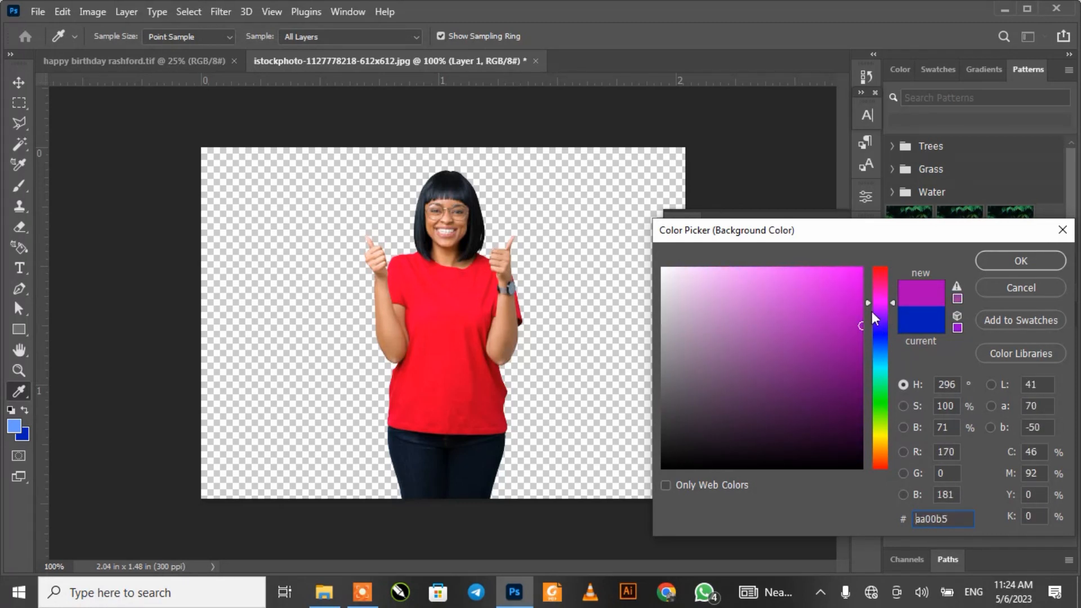
left_click_drag(865, 303, 876, 433)
mouse_move(861, 322)
left_mouse_down()
mouse_move(864, 255)
mouse_move(814, 297)
mouse_move(864, 261)
left_mouse_up()
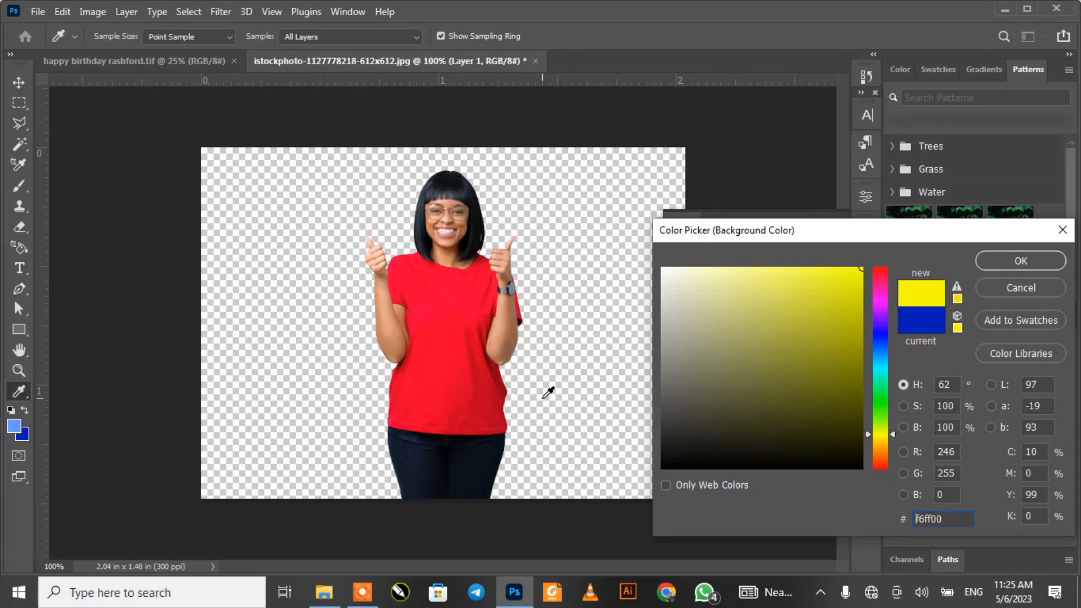
left_click(981, 261)
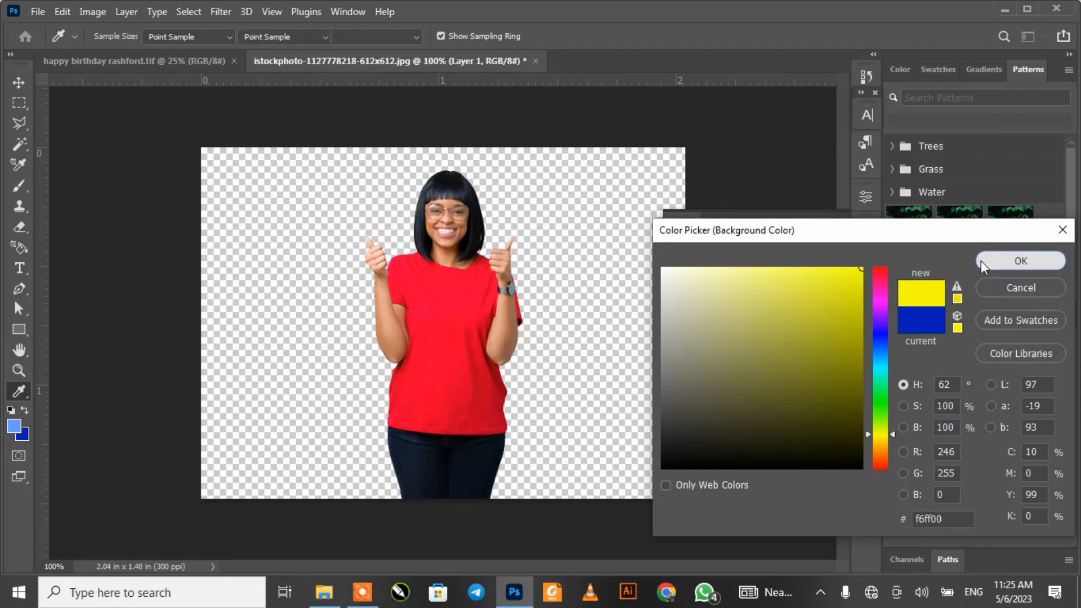
key("w")
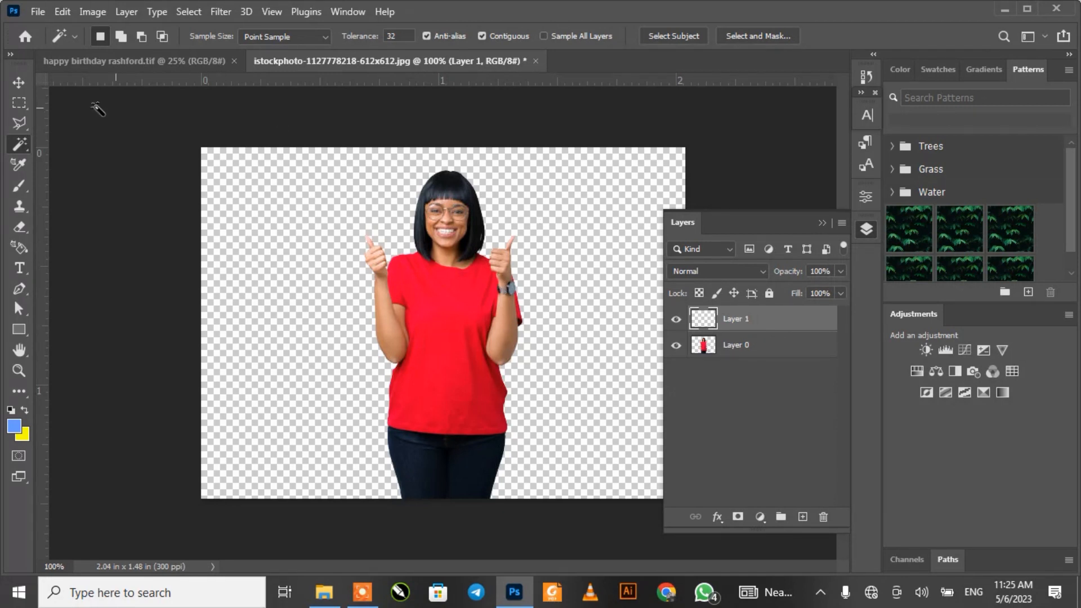
Step: Fill Layer 1 with the yellow background color and move it below Layer 0, behind the woman
left_click(17, 85)
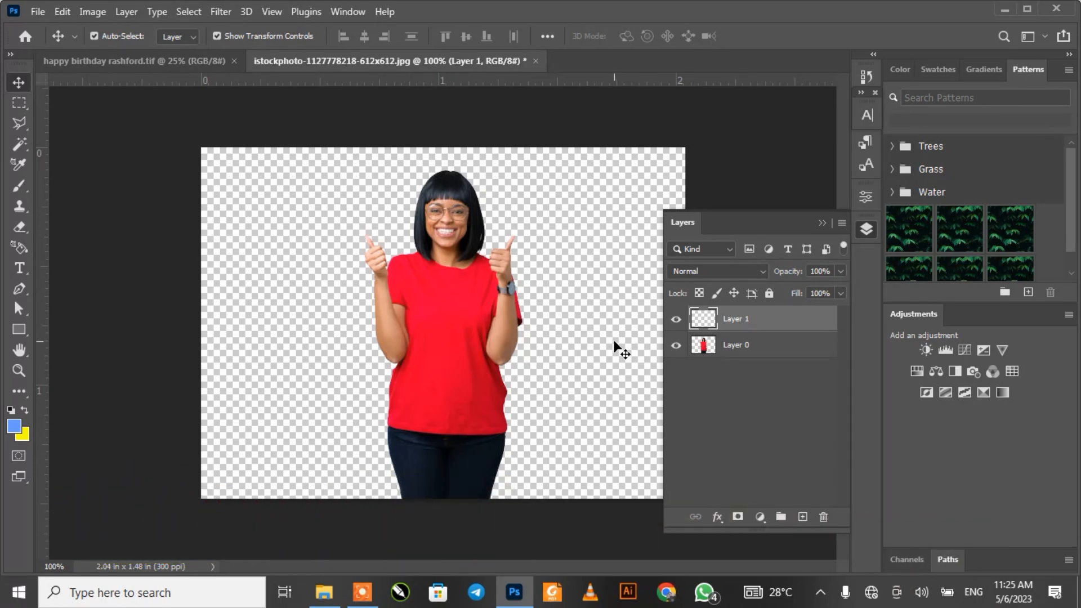
key("ctrl")
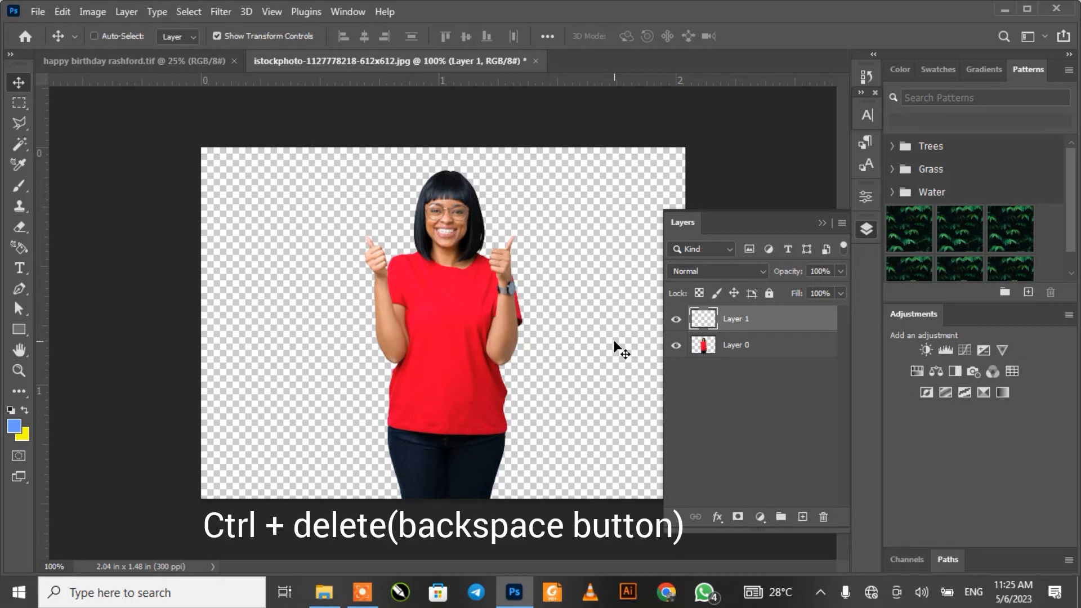
key("ctrl+BackSpace")
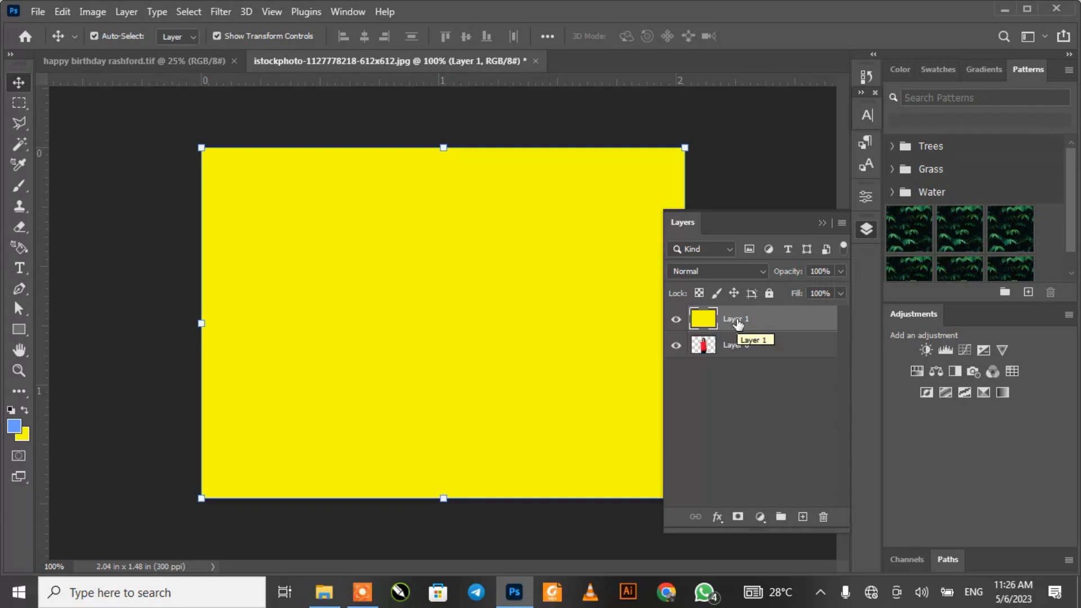
left_click_drag(737, 323, 739, 368)
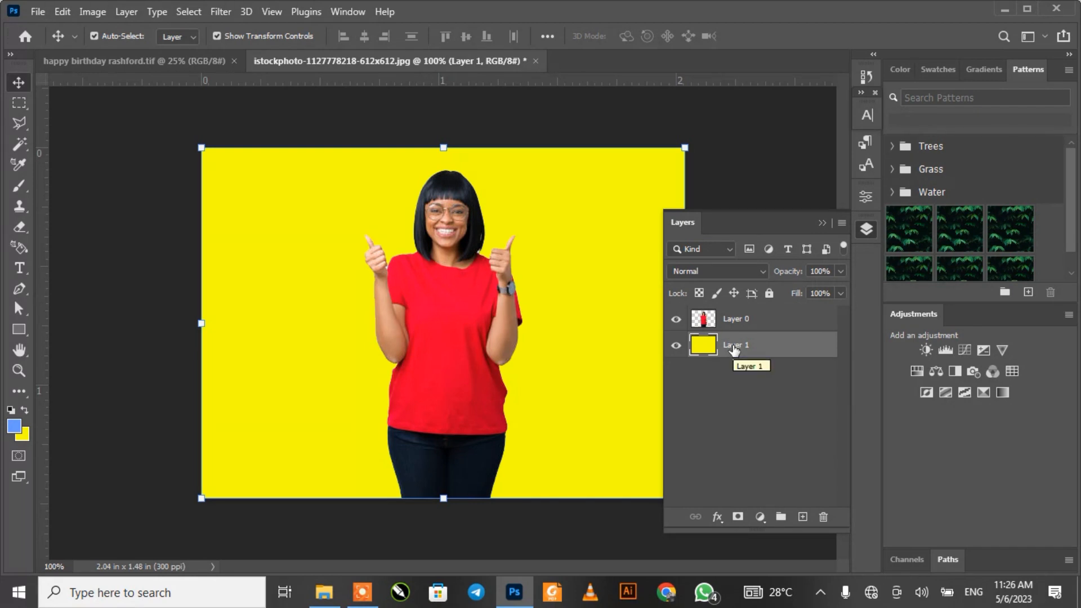
double_click(732, 346)
key("Return")
left_click(716, 163)
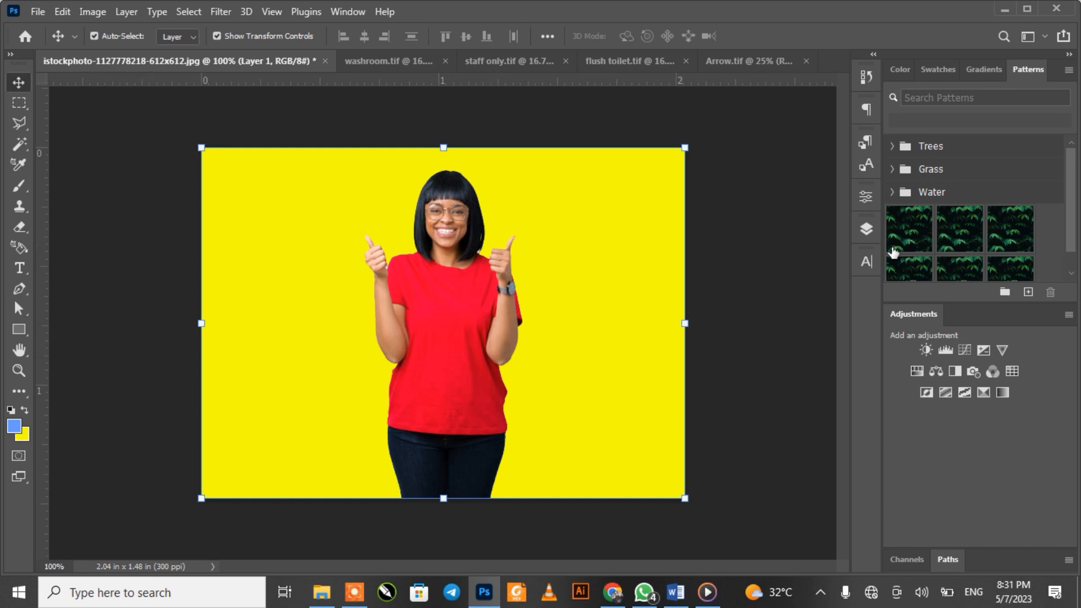
Step: Hide the yellow Layer 1 and collapse the layer list
left_click(867, 231)
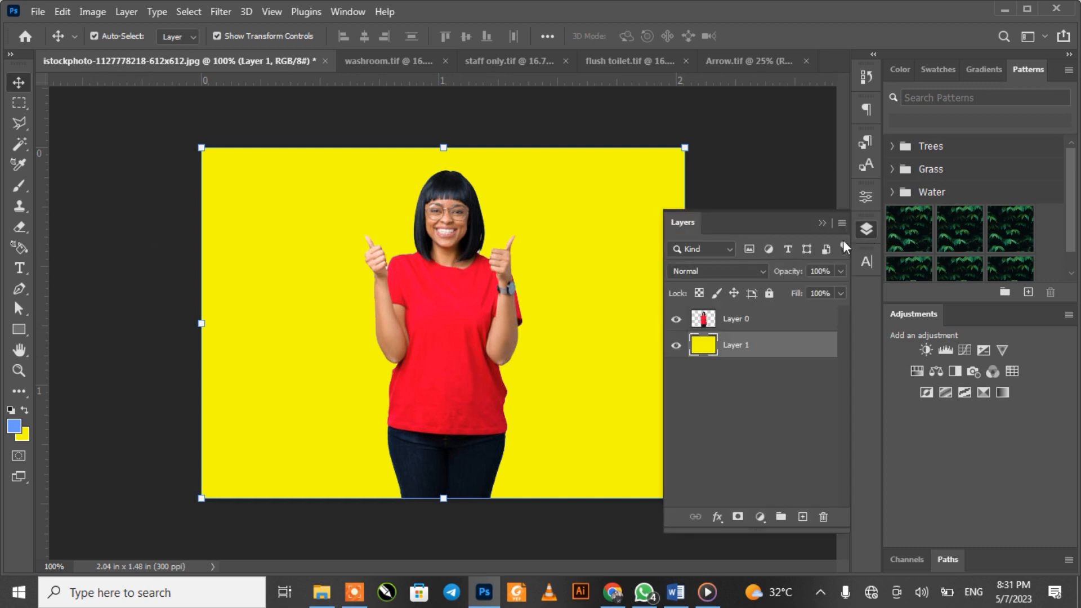
left_click(675, 344)
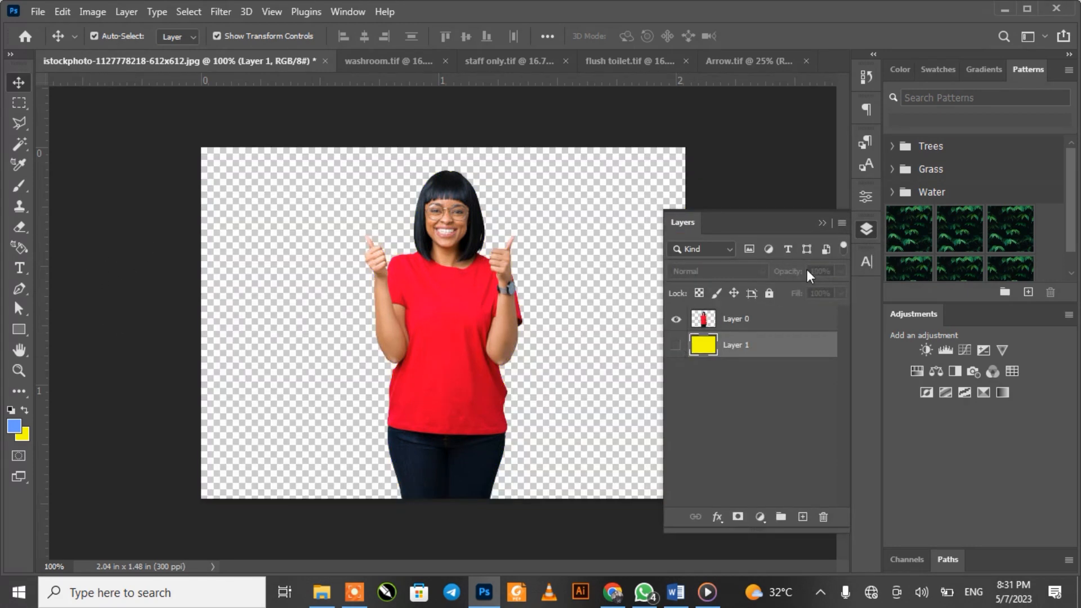
left_click(821, 222)
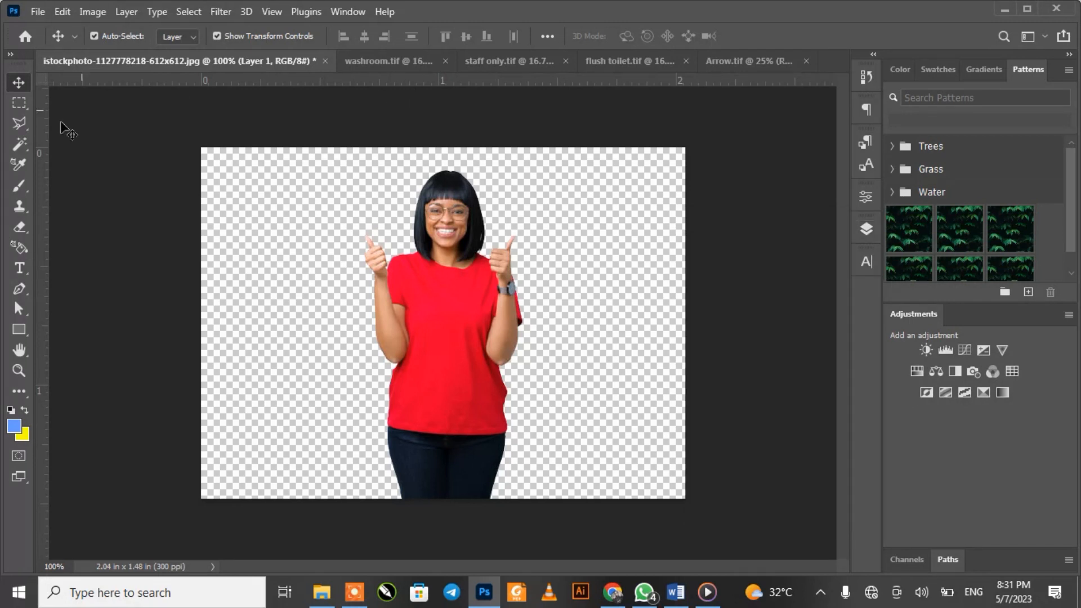
Step: Draw a rectangle shape of about 668 by 480 px with the Rectangle Tool, covering the whole canvas
left_click(22, 333)
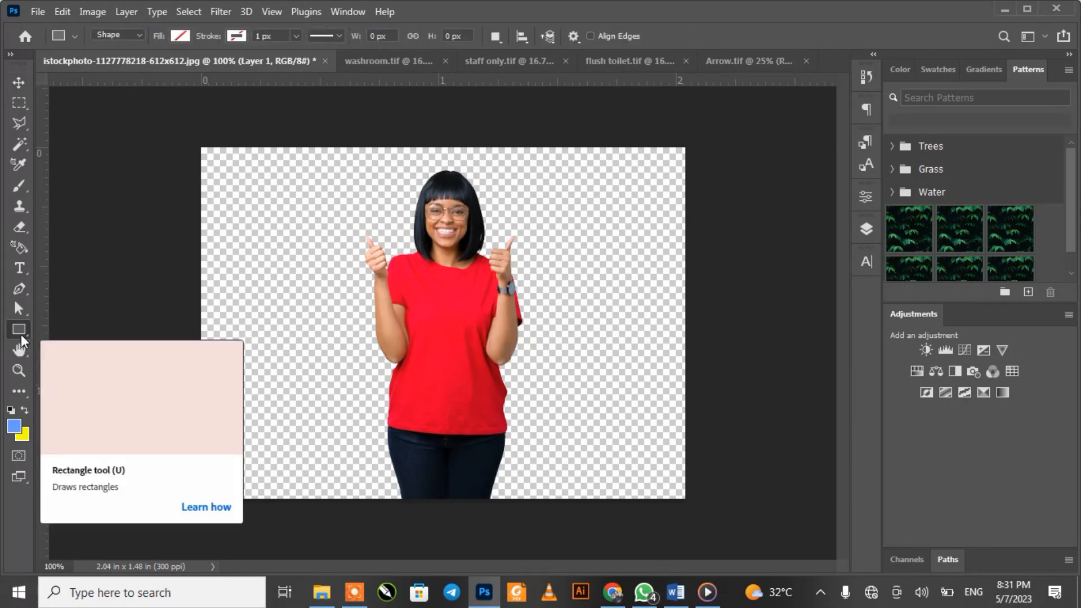
right_click(21, 333)
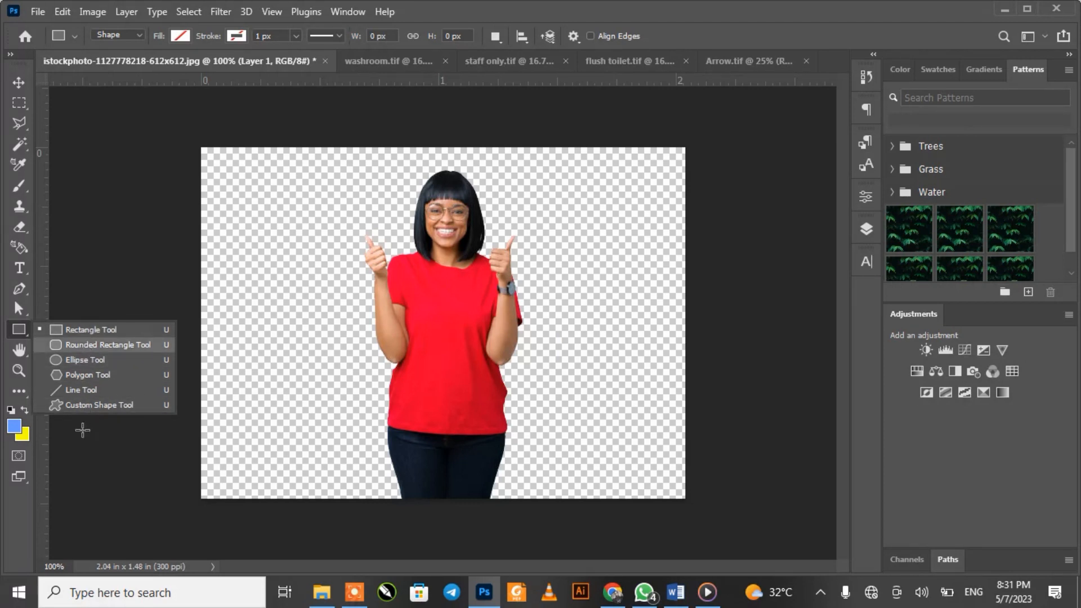
left_click(87, 329)
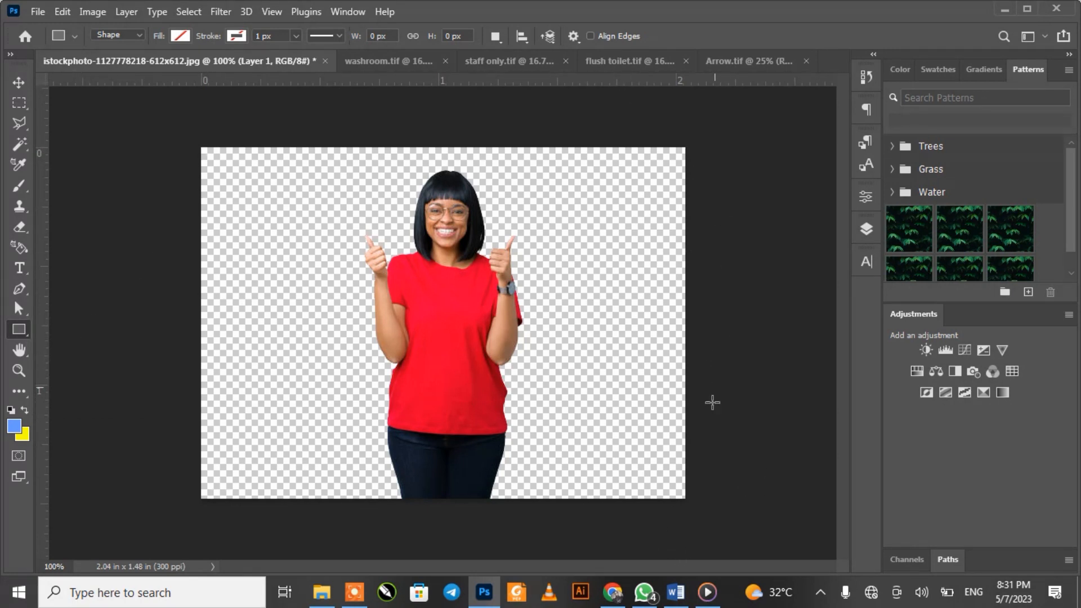
left_click_drag(181, 128, 708, 507)
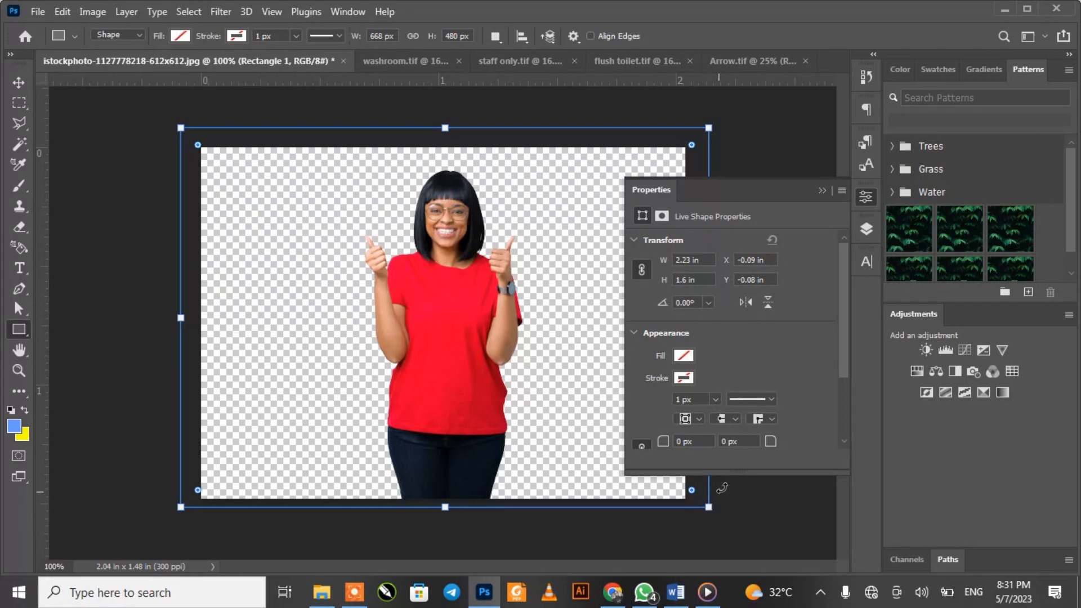
Step: Fill the rectangle with the solid dark blue 031a92 and return to the Move tool
left_click(682, 359)
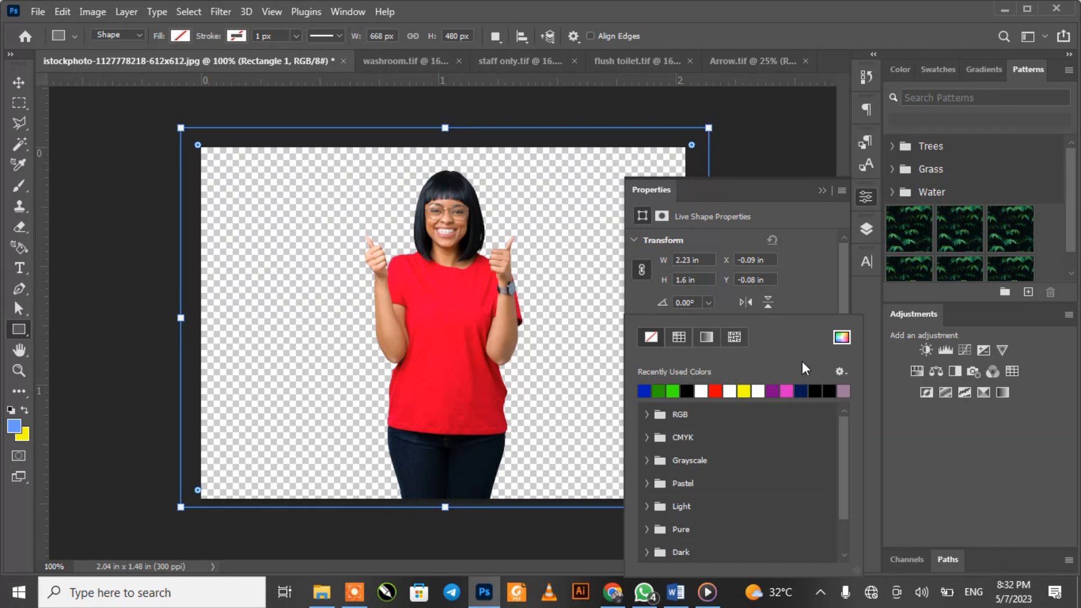
left_click(843, 339)
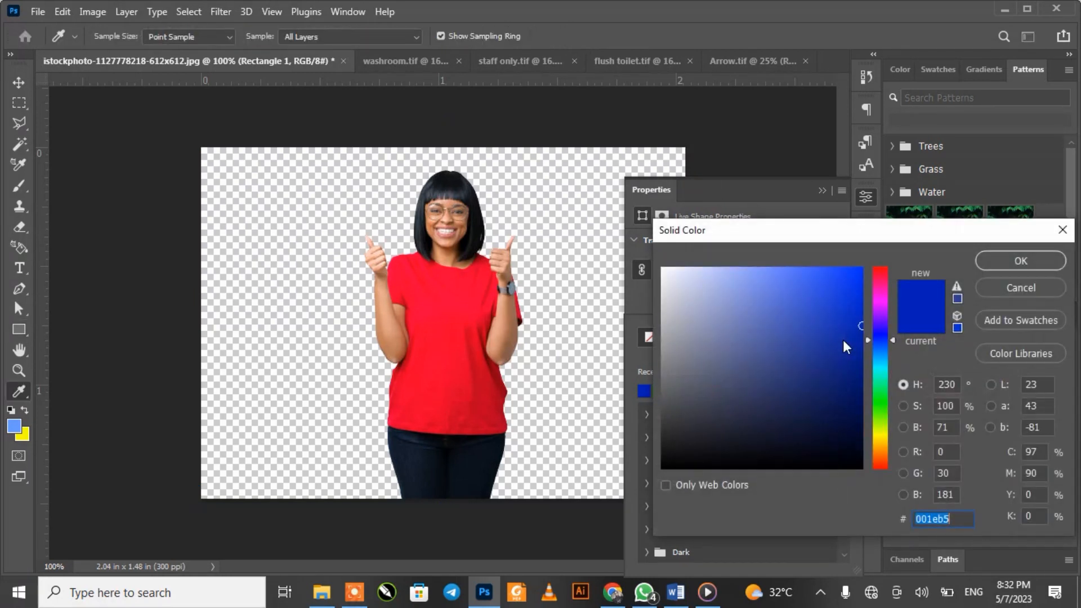
mouse_move(859, 297)
left_mouse_down()
mouse_move(859, 270)
mouse_move(861, 366)
mouse_move(847, 441)
mouse_move(844, 268)
mouse_move(854, 268)
mouse_move(863, 351)
left_mouse_up()
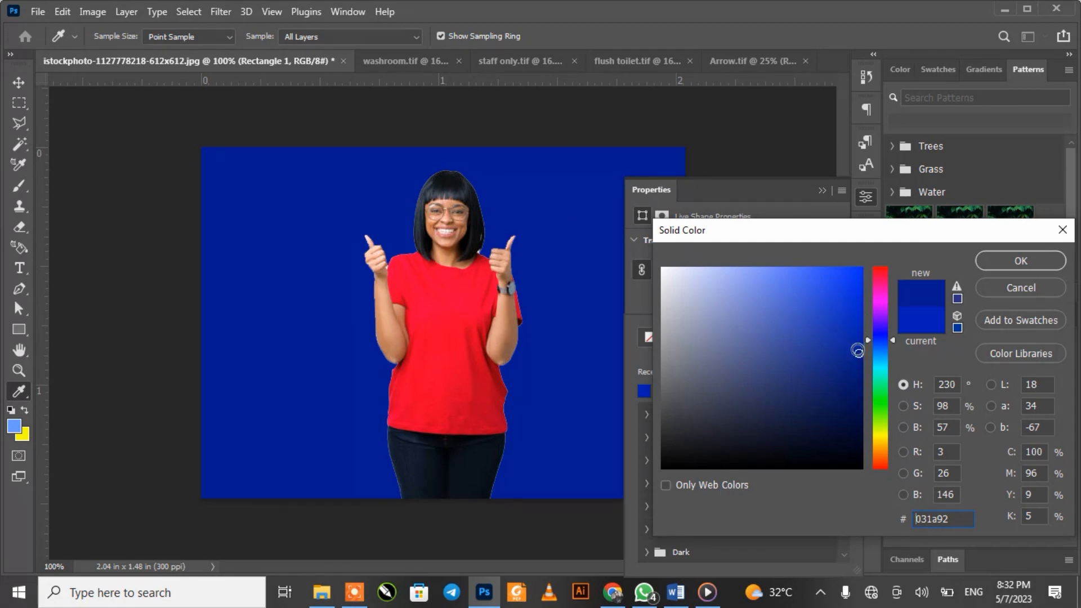
left_click(994, 262)
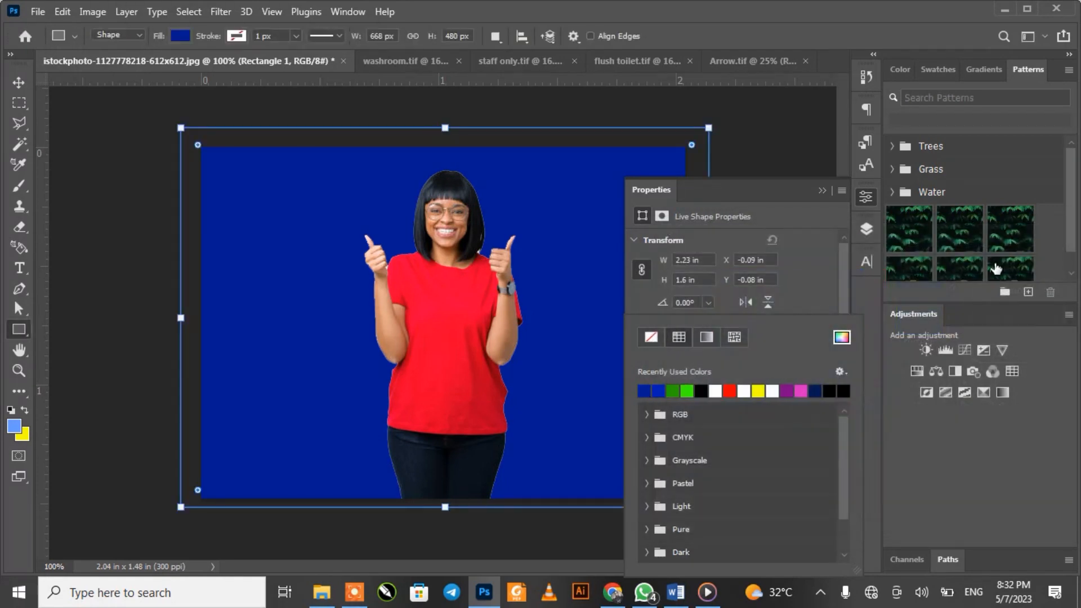
left_click(822, 190)
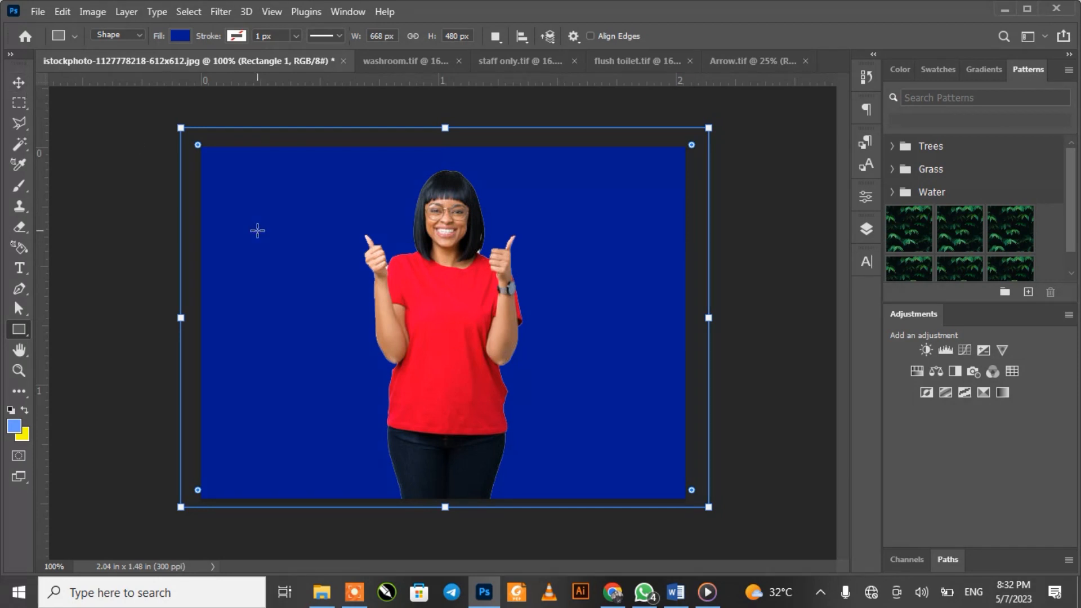
left_click(21, 84)
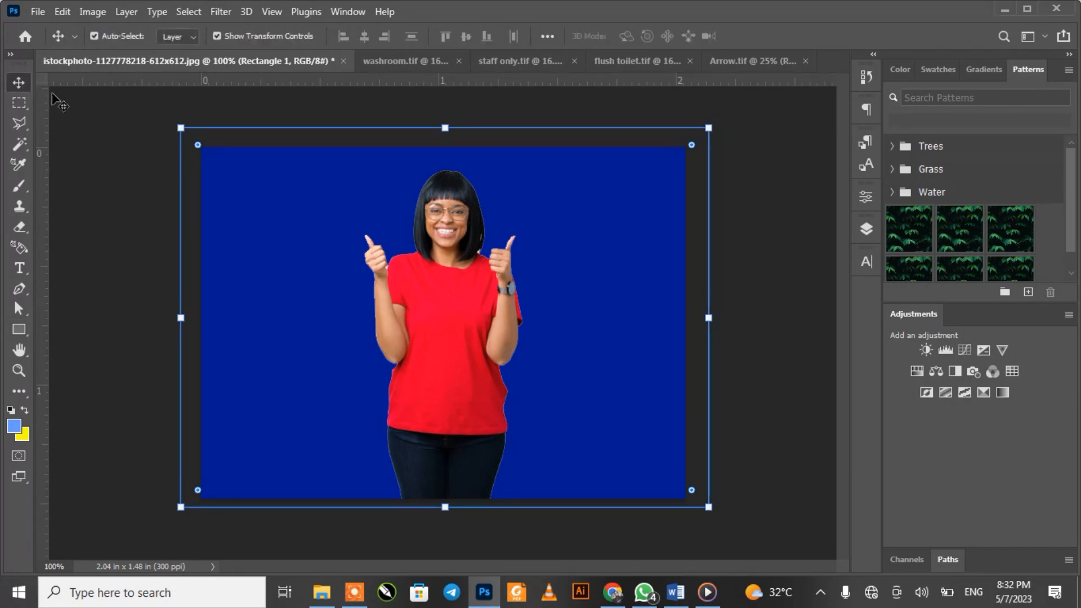
Step: Nudge the blue background rectangle slightly down and to the left, and change its solid fill color to dark red a1060d
mouse_move(253, 234)
left_mouse_down()
mouse_move(249, 212)
mouse_move(249, 235)
left_mouse_up()
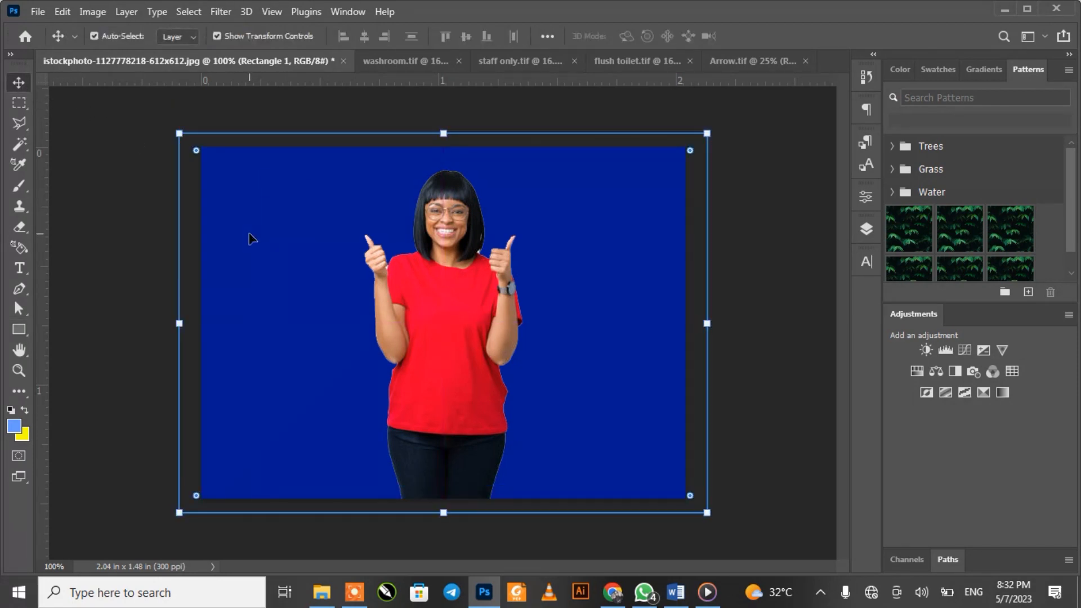
left_click(869, 235)
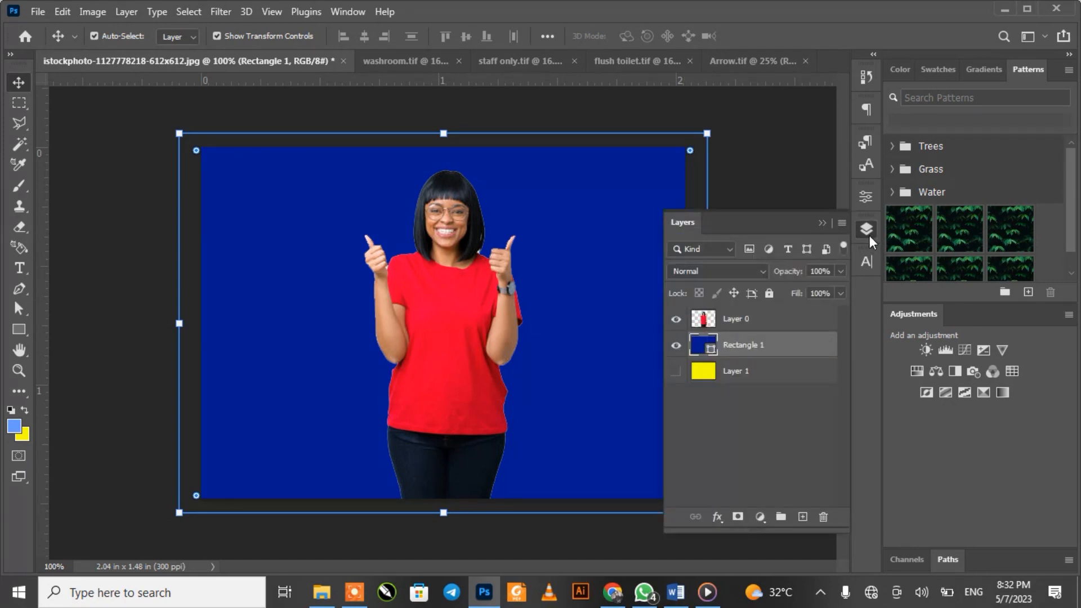
double_click(710, 349)
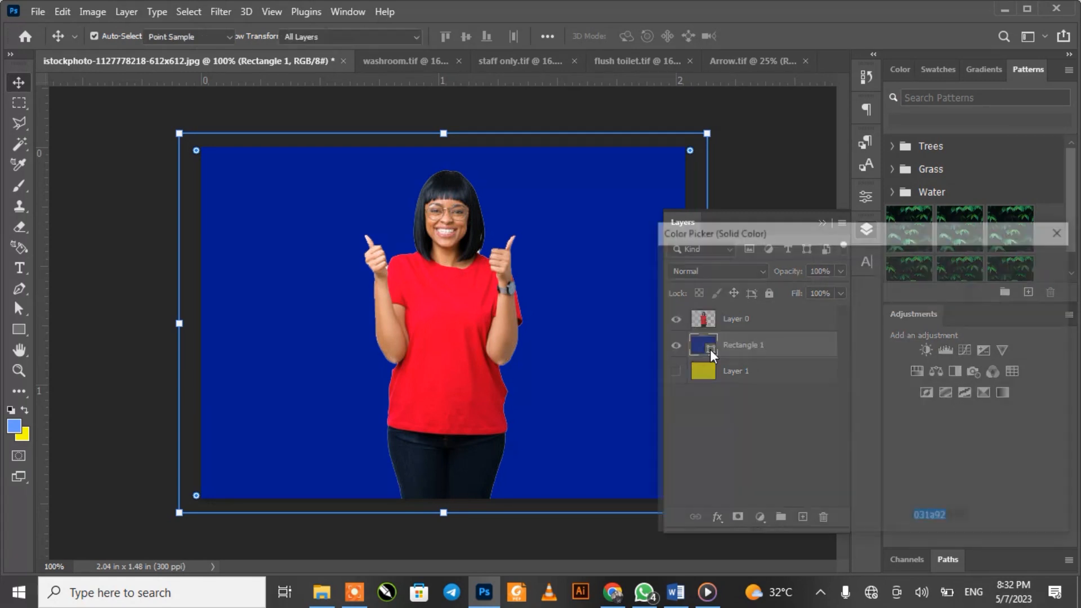
left_click_drag(710, 349, 868, 274)
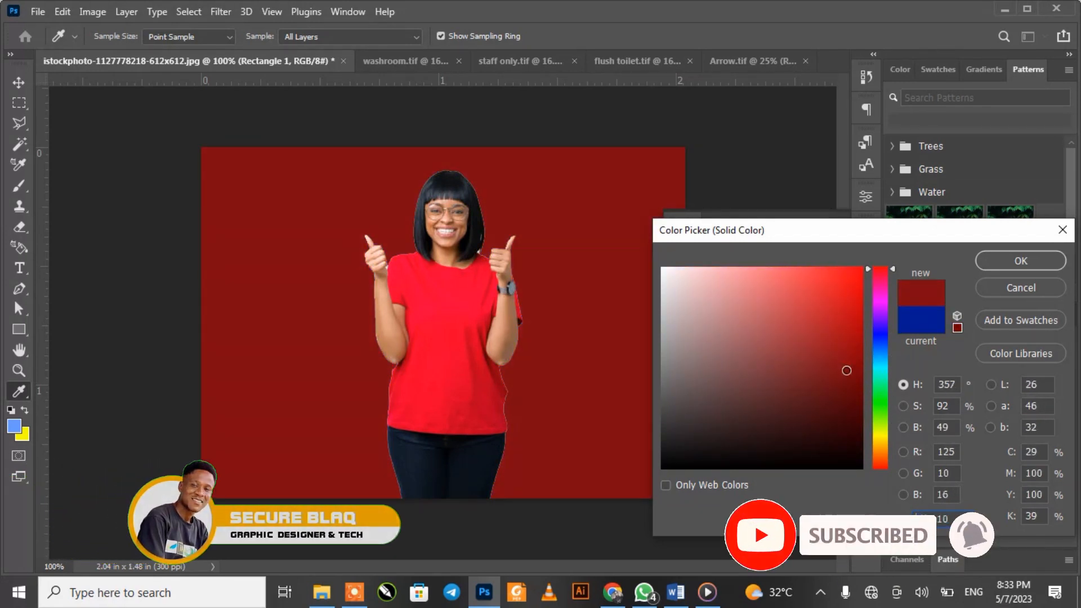
left_click(854, 341)
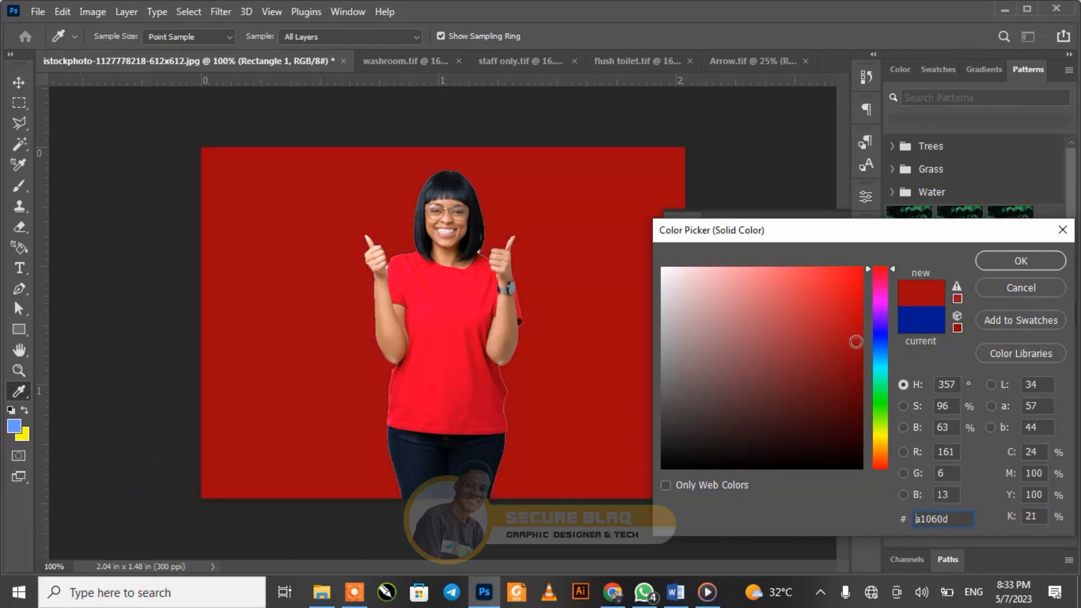
left_click(994, 268)
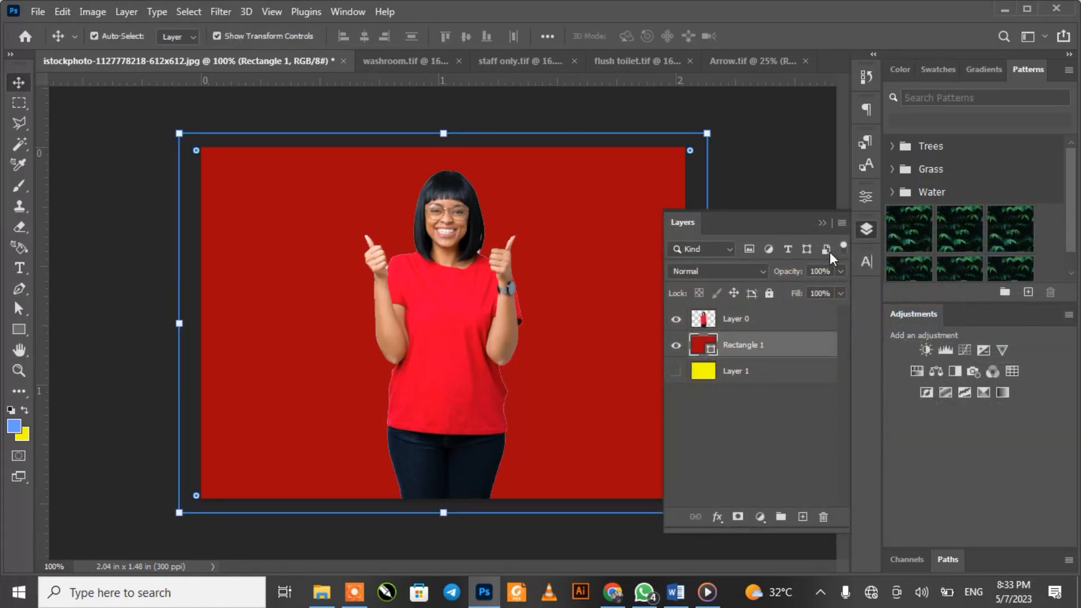